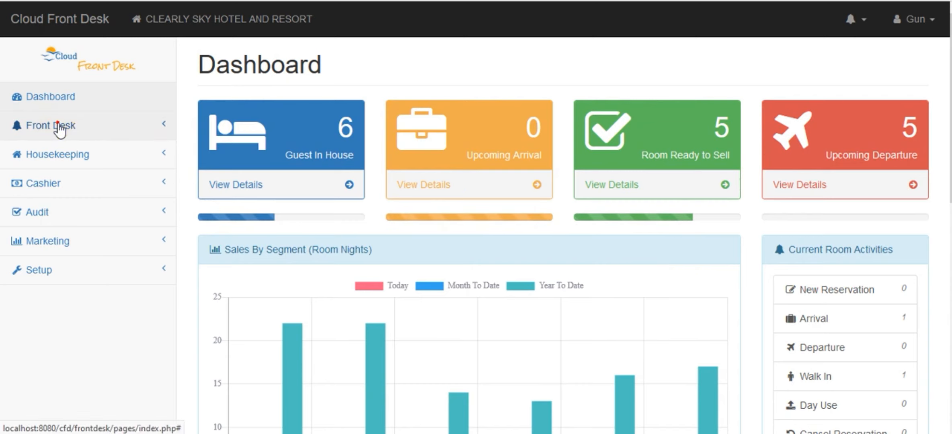
Open the front desk booking list and edit the reservation for room 211 with check-in on 2022-01-14
{"action": "left_click", "coordinate": [60, 128]}
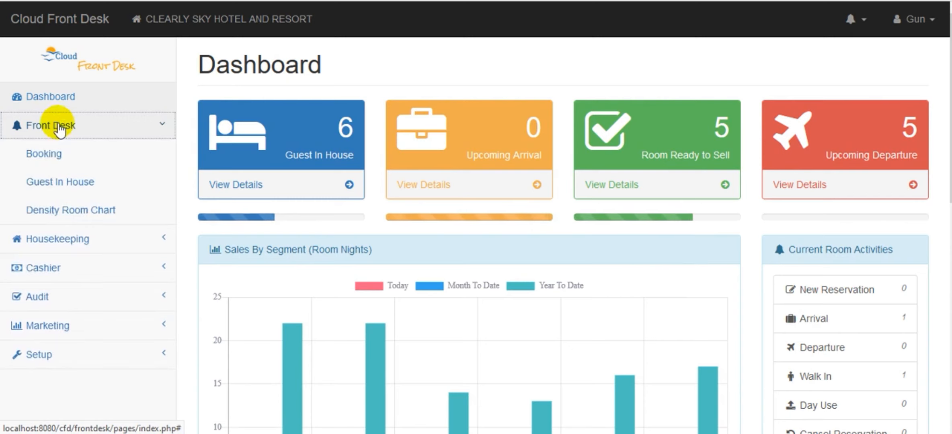
{"action": "left_click", "coordinate": [47, 156]}
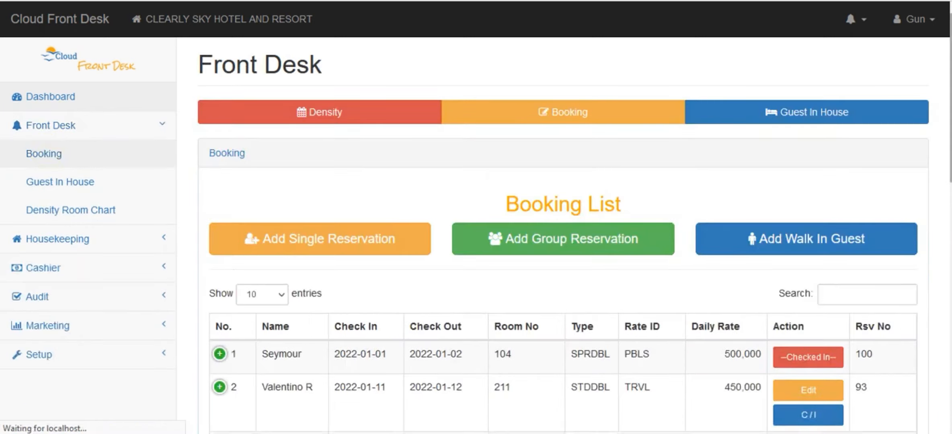
{"action": "scroll", "coordinate": [209, 188], "scroll_direction": "down", "scroll_amount": 3}
{"action": "scroll", "coordinate": [534, 225], "scroll_direction": "down", "scroll_amount": 2}
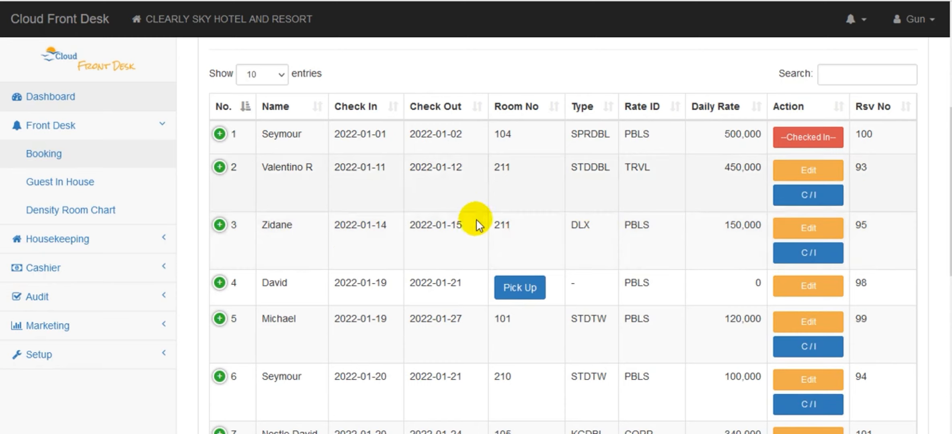
{"action": "left_click", "coordinate": [800, 232]}
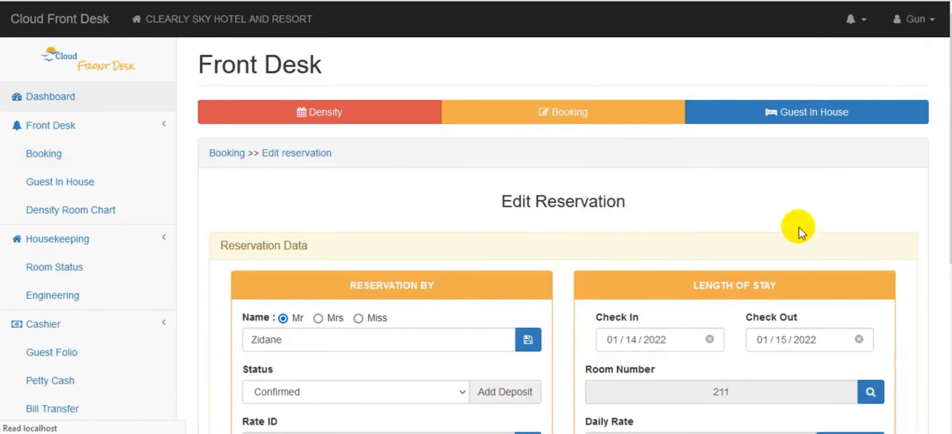
Change the reservation's room number to 102, a vacant SPRDBL room
{"action": "scroll", "coordinate": [735, 210], "scroll_direction": "down", "scroll_amount": 4}
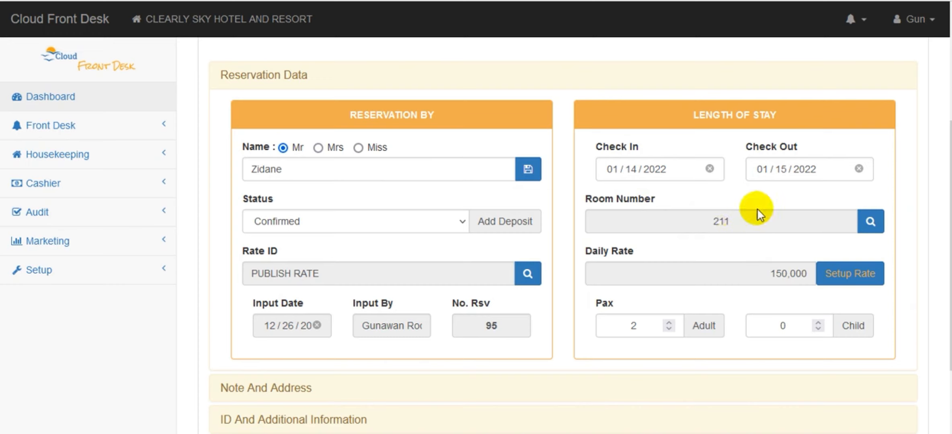
{"action": "left_click", "coordinate": [870, 222]}
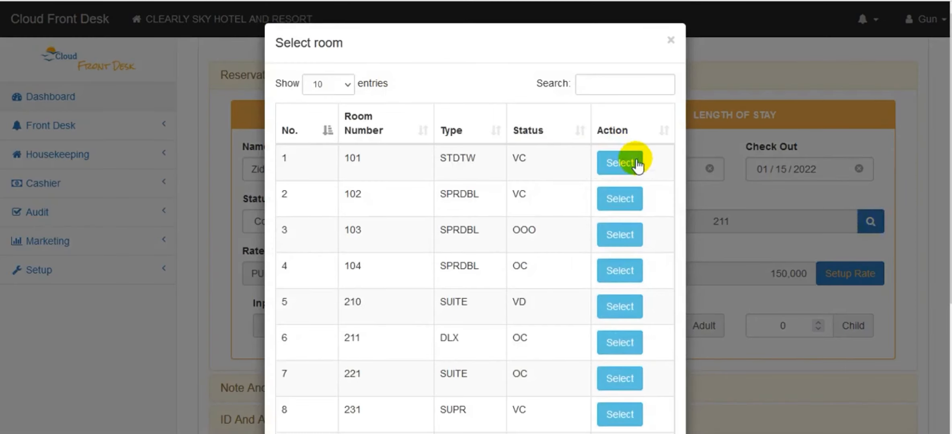
{"action": "scroll", "coordinate": [947, 221], "scroll_direction": "down", "scroll_amount": 3}
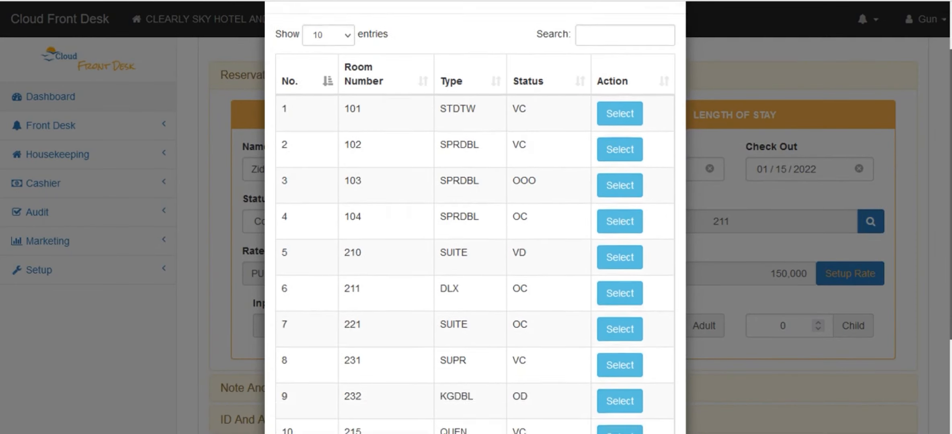
{"action": "scroll", "coordinate": [948, 221], "scroll_direction": "up", "scroll_amount": 1}
{"action": "scroll", "coordinate": [947, 225], "scroll_direction": "down", "scroll_amount": 1}
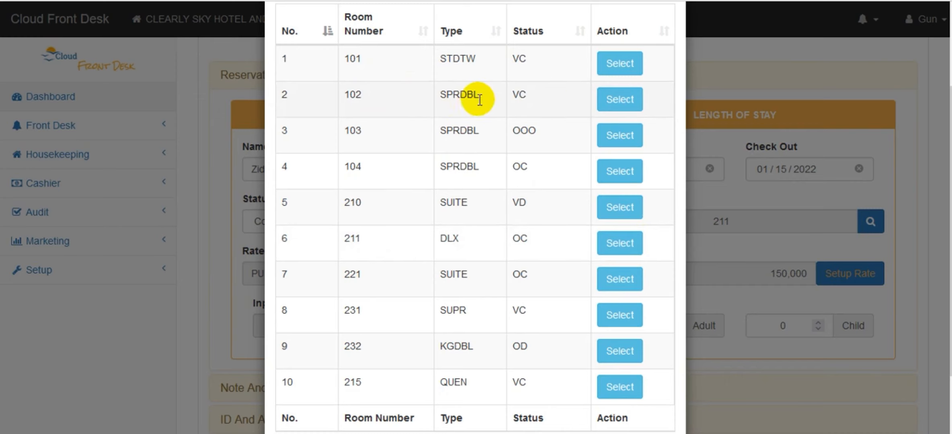
{"action": "left_click", "coordinate": [619, 101]}
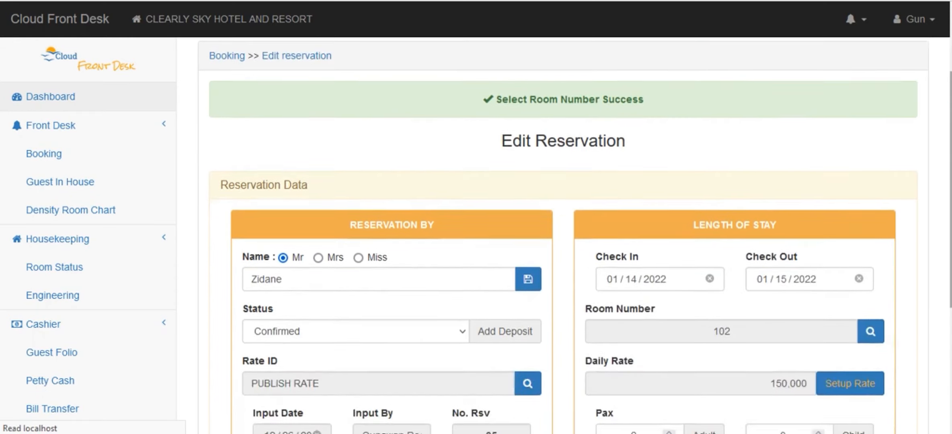
{"action": "scroll", "coordinate": [574, 237], "scroll_direction": "down", "scroll_amount": 2}
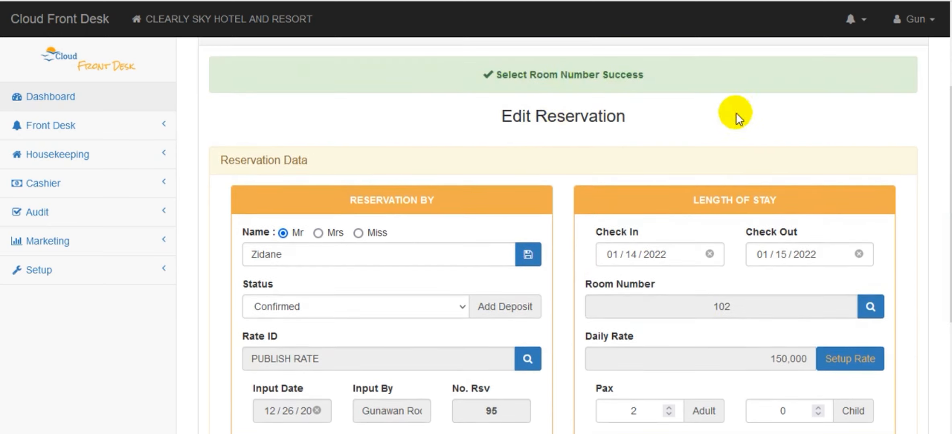
{"action": "scroll", "coordinate": [563, 237], "scroll_direction": "up", "scroll_amount": 2}
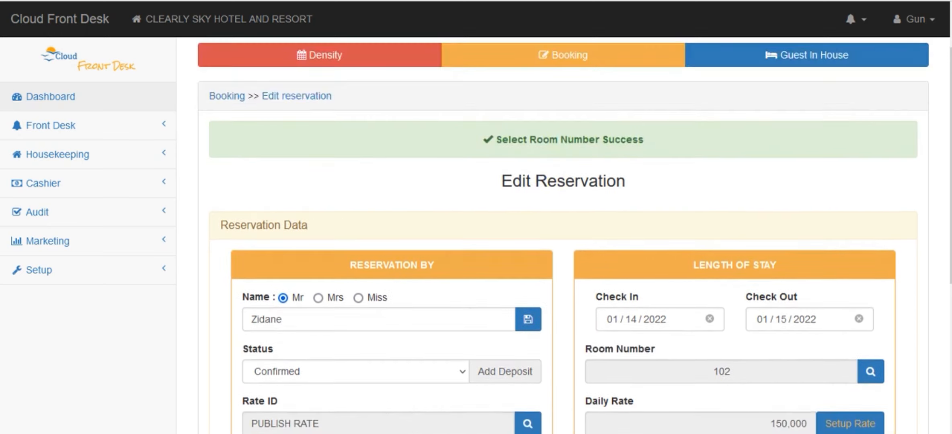
Go back to the booking list, reopen the room 102 reservation and open its daily rate setup
{"action": "left_click", "coordinate": [239, 100]}
{"action": "scroll", "coordinate": [523, 214], "scroll_direction": "down", "scroll_amount": 5}
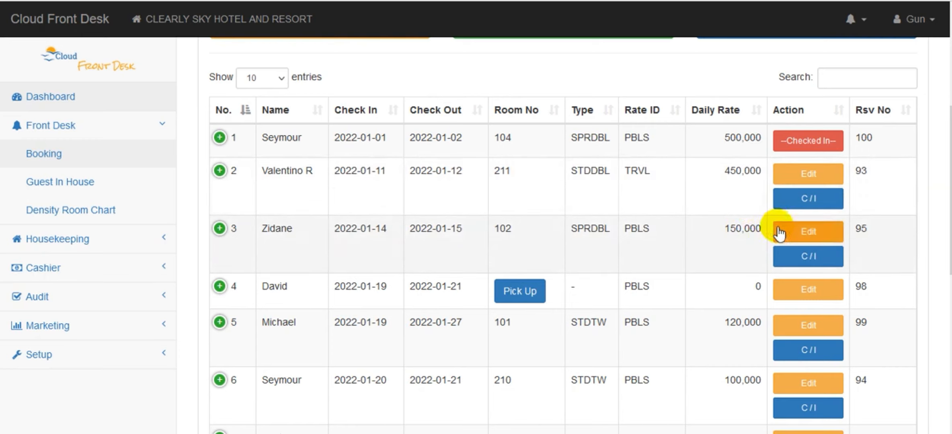
{"action": "left_click", "coordinate": [808, 233]}
{"action": "scroll", "coordinate": [788, 234], "scroll_direction": "down", "scroll_amount": 4}
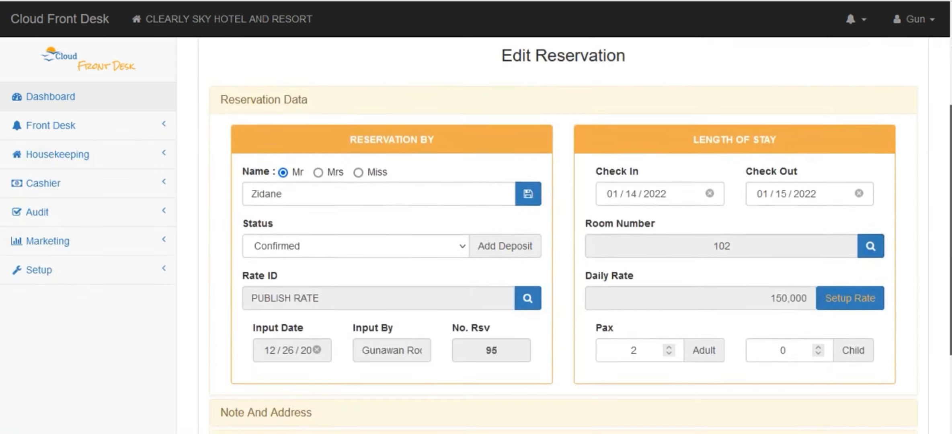
{"action": "left_click", "coordinate": [840, 282]}
{"action": "scroll", "coordinate": [839, 282], "scroll_direction": "down", "scroll_amount": 4}
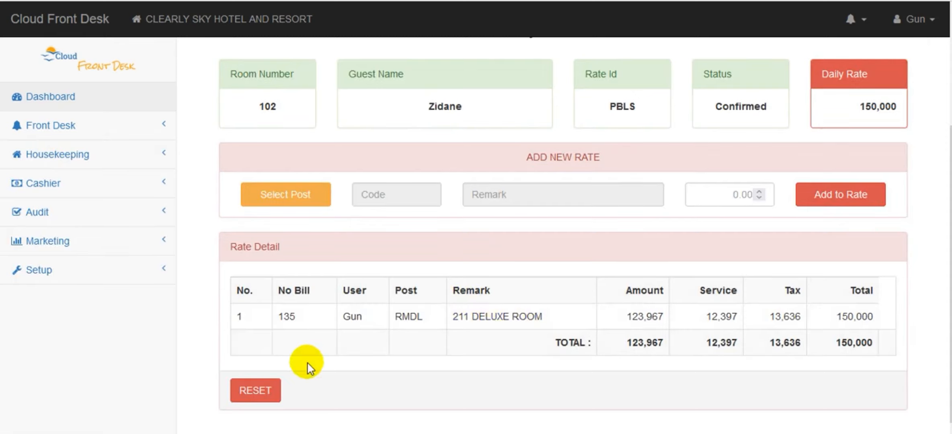
Reset the rate detail of the room 102 reservation and confirm the reset
{"action": "left_click", "coordinate": [256, 387]}
{"action": "left_click", "coordinate": [542, 243]}
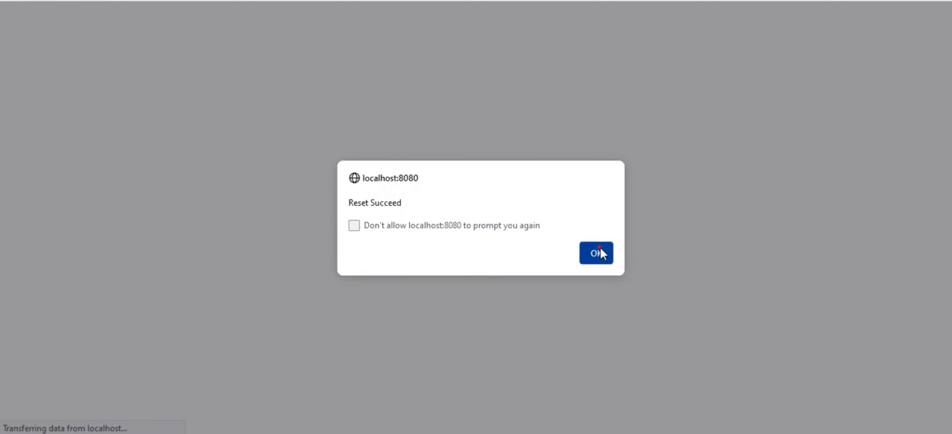
{"action": "left_click", "coordinate": [596, 253]}
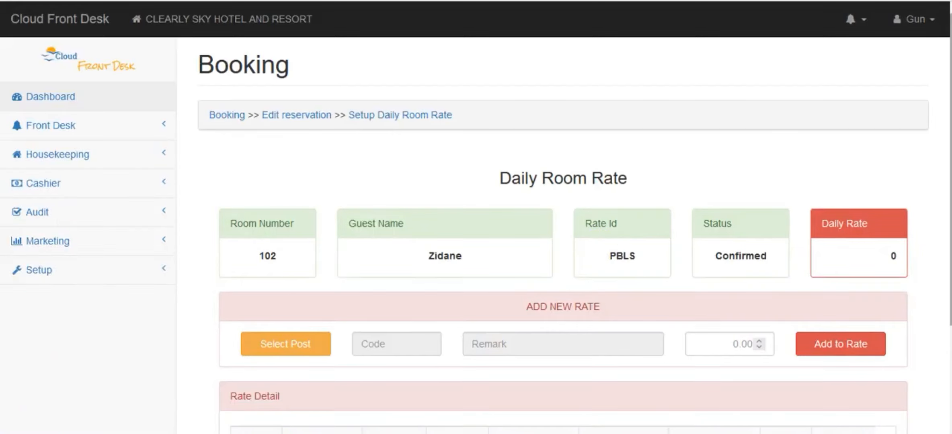
Add the RMSP Superior Room post at 500,000 to the daily room rate and return to the booking list
{"action": "scroll", "coordinate": [601, 250], "scroll_direction": "down", "scroll_amount": 3}
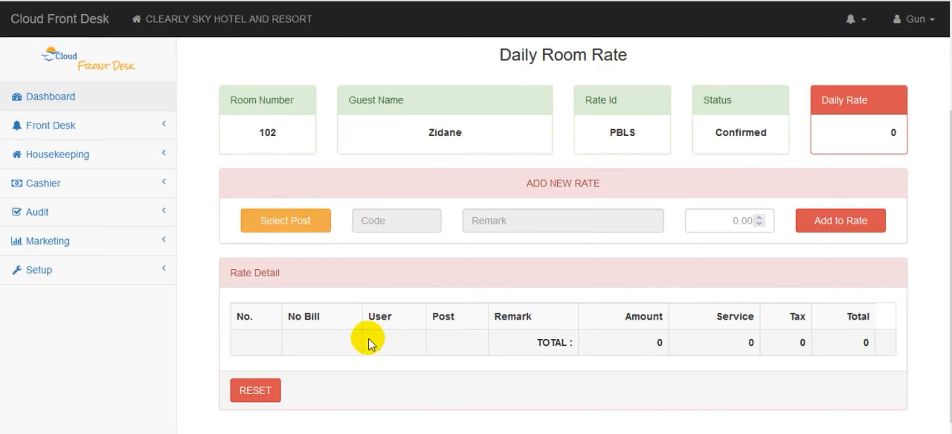
{"action": "left_click", "coordinate": [286, 221]}
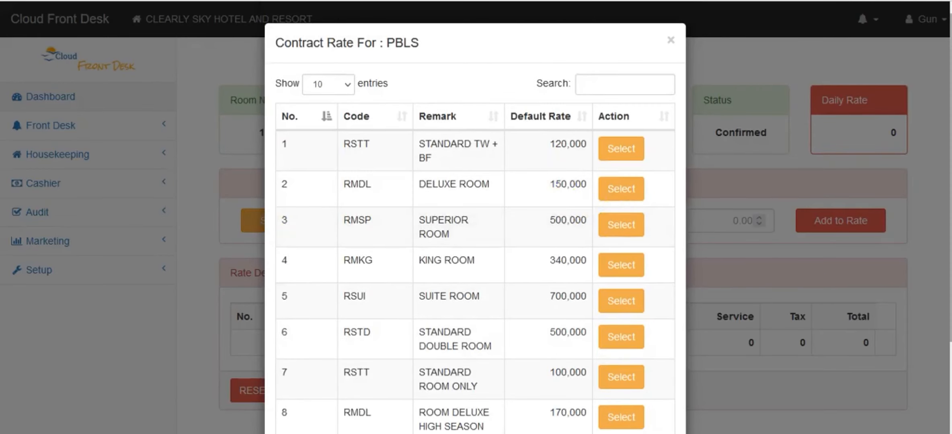
{"action": "scroll", "coordinate": [937, 237], "scroll_direction": "down", "scroll_amount": 3}
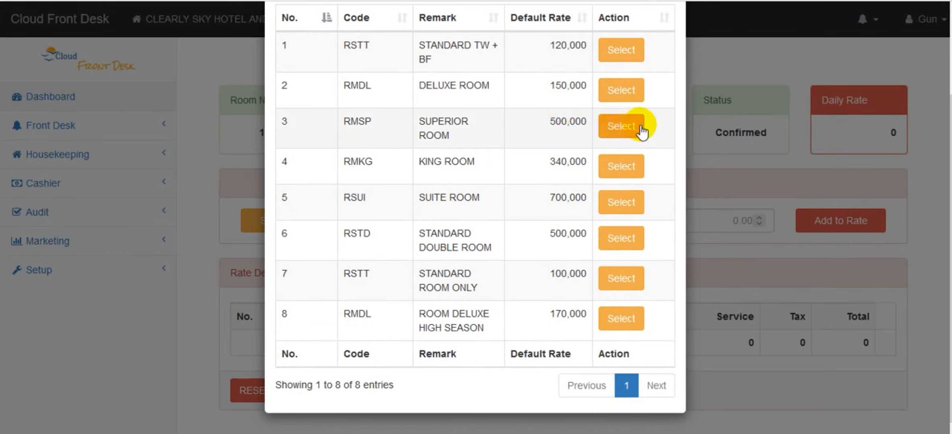
{"action": "left_click", "coordinate": [627, 126]}
{"action": "left_click", "coordinate": [847, 217]}
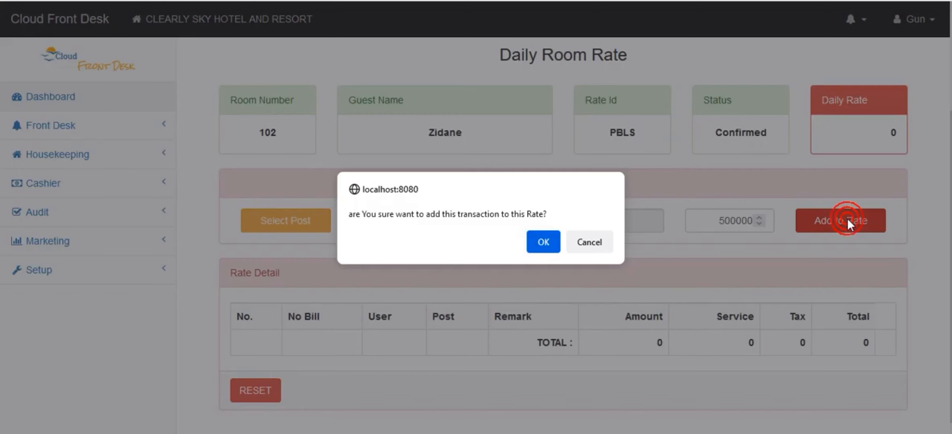
{"action": "left_click", "coordinate": [548, 241]}
{"action": "left_click", "coordinate": [597, 252]}
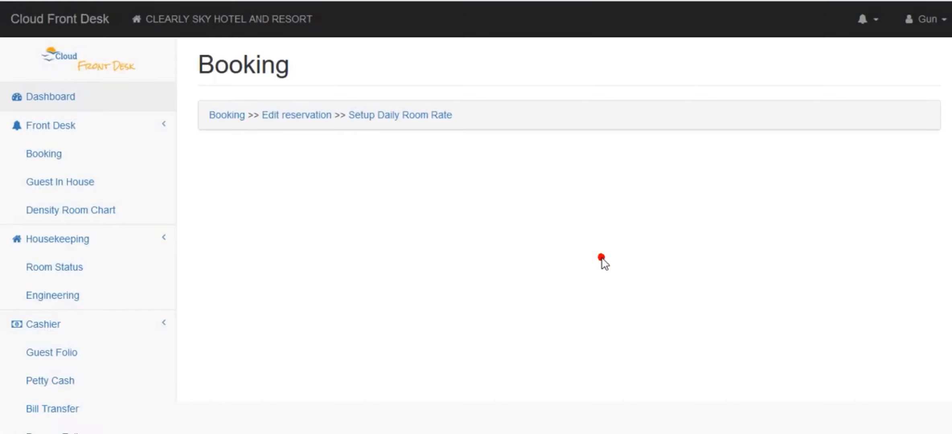
{"action": "left_click", "coordinate": [224, 116]}
{"action": "scroll", "coordinate": [499, 209], "scroll_direction": "down", "scroll_amount": 5}
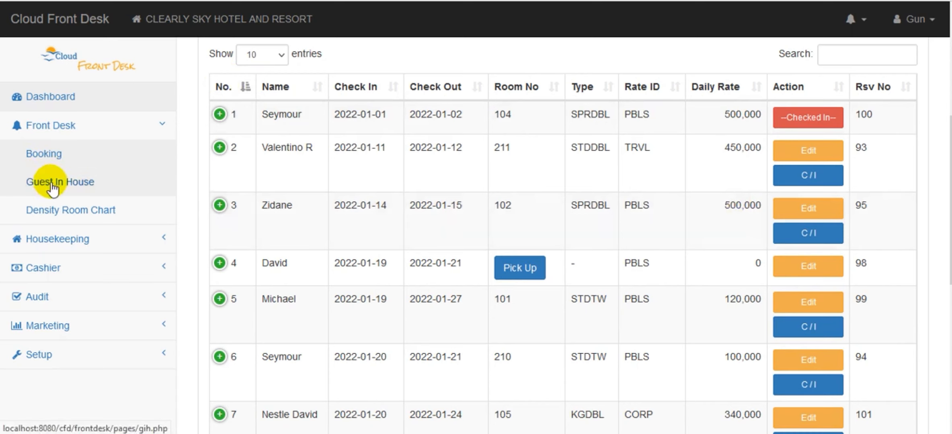
Open the list of in-house guests and edit the record of the guest in room 232
{"action": "left_click", "coordinate": [30, 188]}
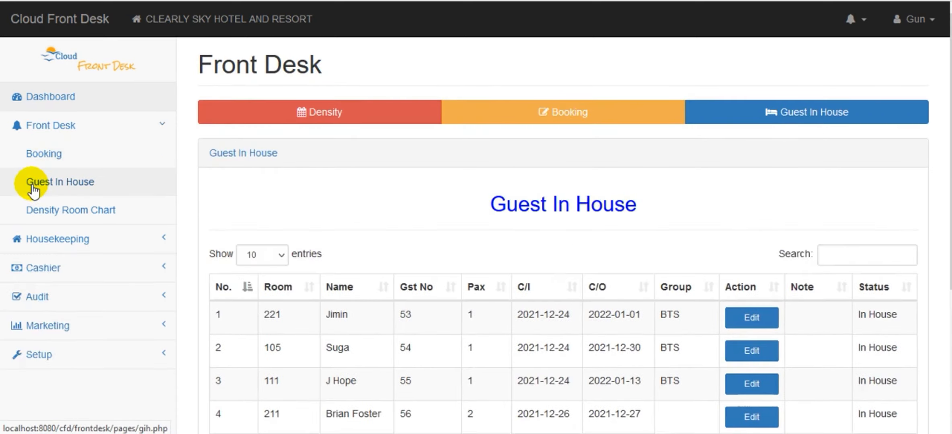
{"action": "left_click_drag", "start_coordinate": [950, 106], "coordinate": [950, 195]}
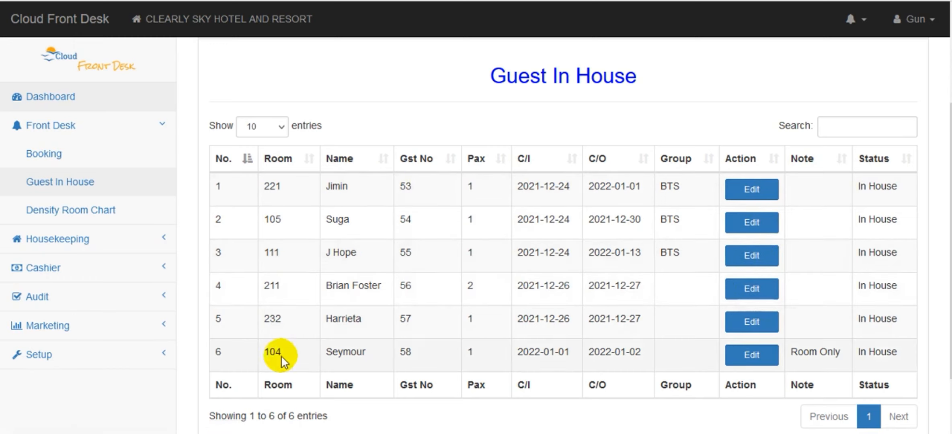
{"action": "left_click", "coordinate": [763, 326]}
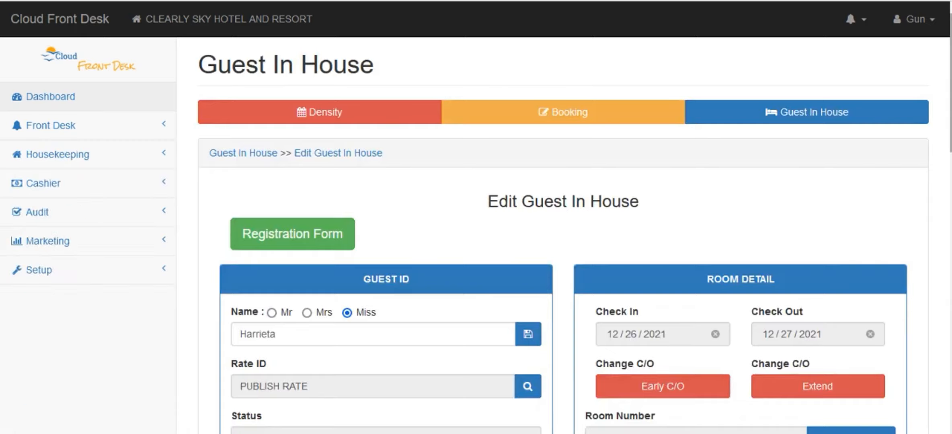
{"action": "scroll", "coordinate": [563, 233], "scroll_direction": "down", "scroll_amount": 5}
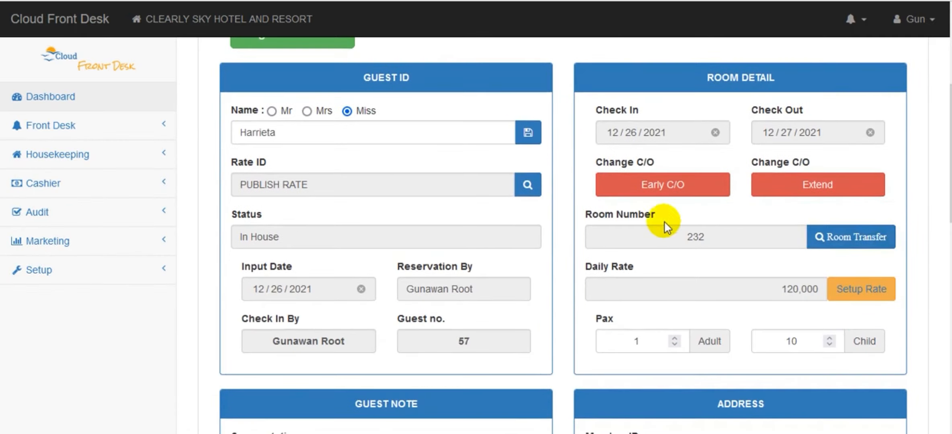
Transfer the in-house guest to room 215, type QUEN on the second floor, and check the updated room detail
{"action": "left_click", "coordinate": [850, 241]}
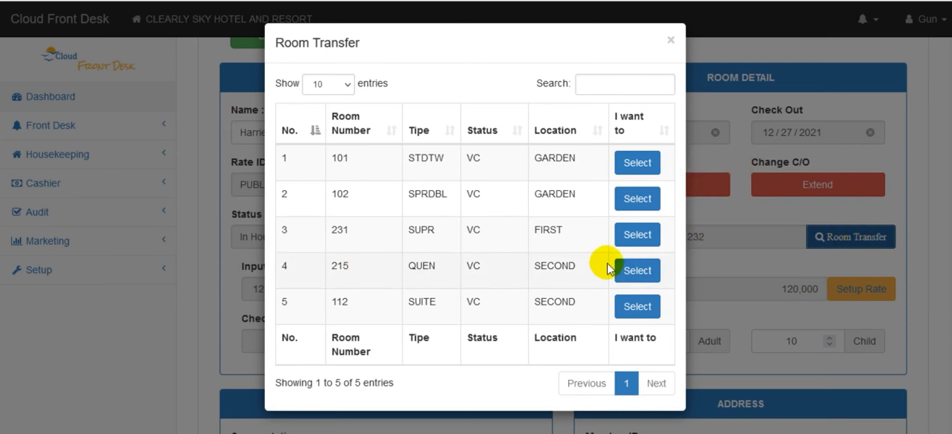
{"action": "left_click", "coordinate": [637, 273]}
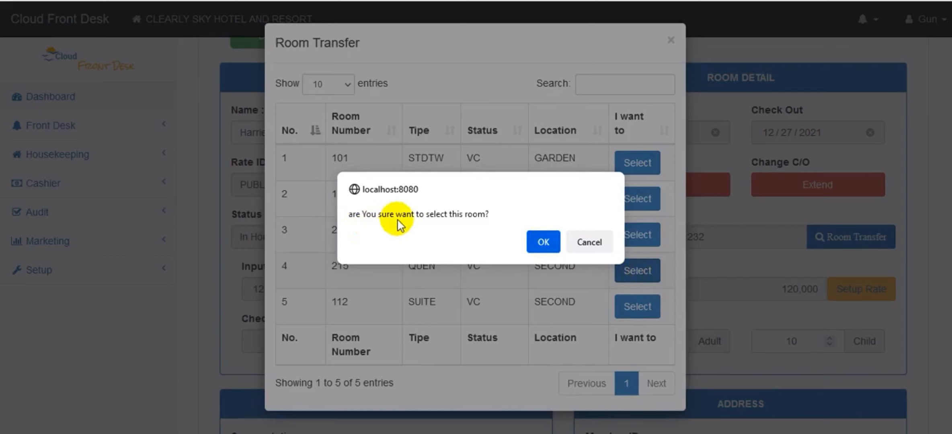
{"action": "left_click", "coordinate": [543, 242]}
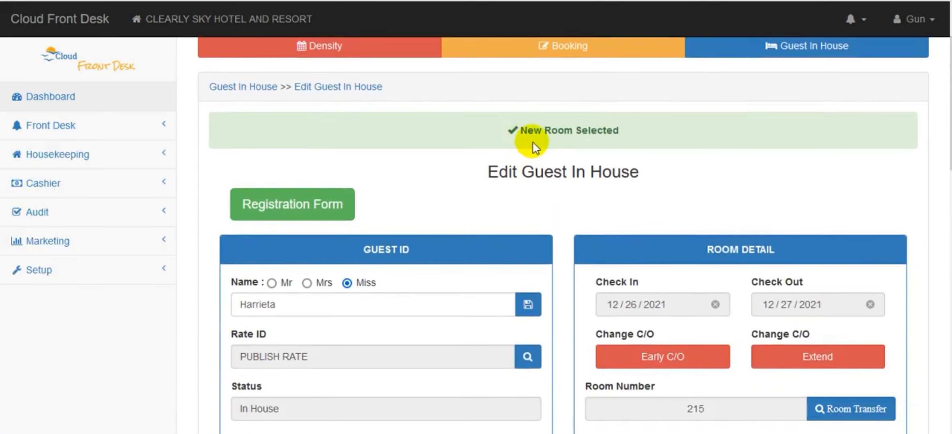
{"action": "scroll", "coordinate": [758, 206], "scroll_direction": "down", "scroll_amount": 4}
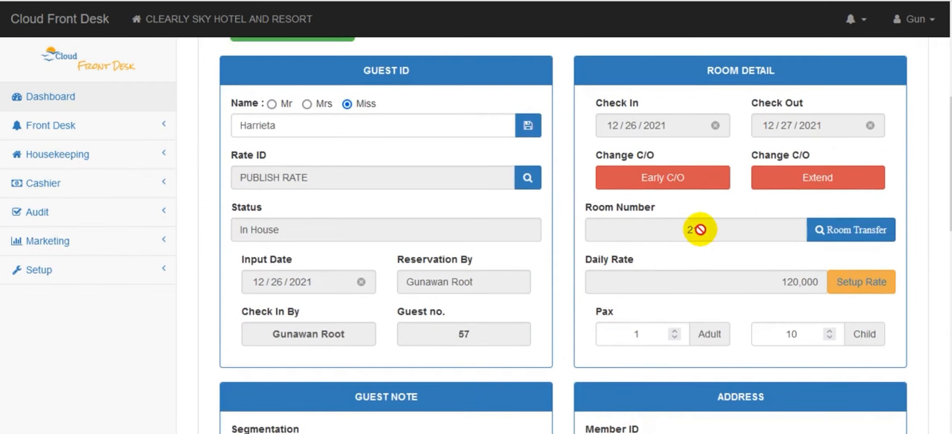
{"action": "scroll", "coordinate": [700, 230], "scroll_direction": "up", "scroll_amount": 1}
{"action": "scroll", "coordinate": [699, 229], "scroll_direction": "down", "scroll_amount": 1}
{"action": "scroll", "coordinate": [699, 230], "scroll_direction": "up", "scroll_amount": 4}
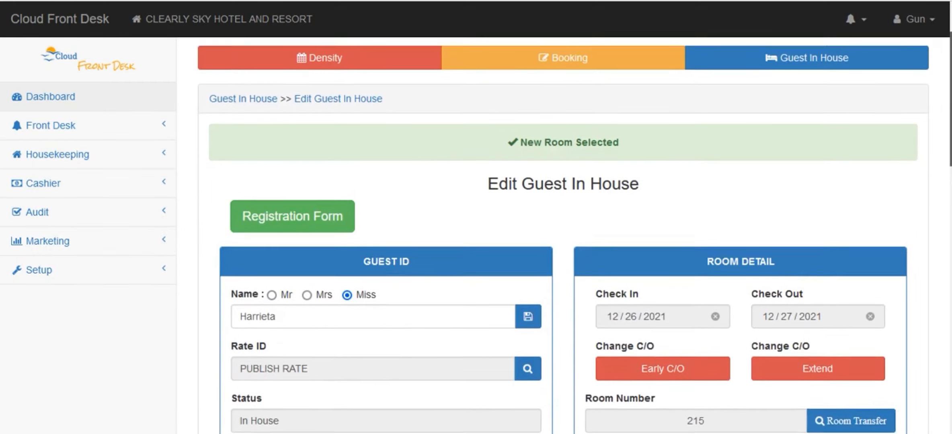
{"action": "scroll", "coordinate": [699, 230], "scroll_direction": "down", "scroll_amount": 5}
{"action": "scroll", "coordinate": [941, 265], "scroll_direction": "down", "scroll_amount": 1}
{"action": "scroll", "coordinate": [941, 266], "scroll_direction": "up", "scroll_amount": 7}
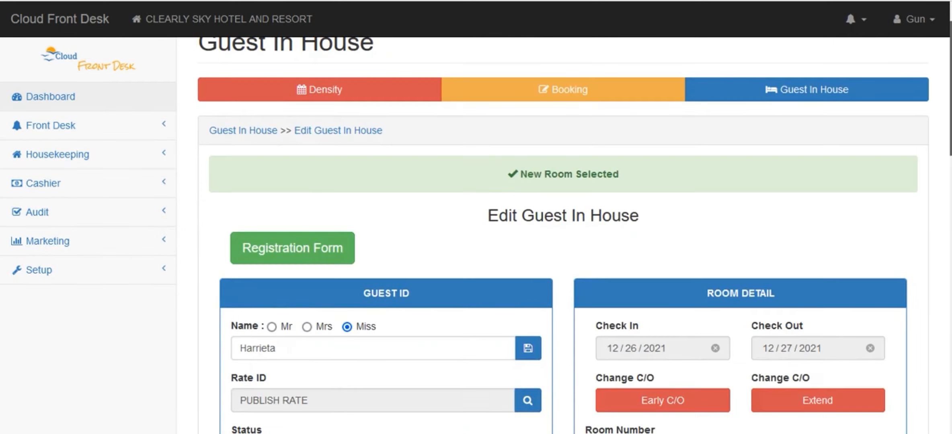
Return to the in-house guest list, edit the record of the guest in room 215 and open the daily rate setup
{"action": "left_click", "coordinate": [225, 131]}
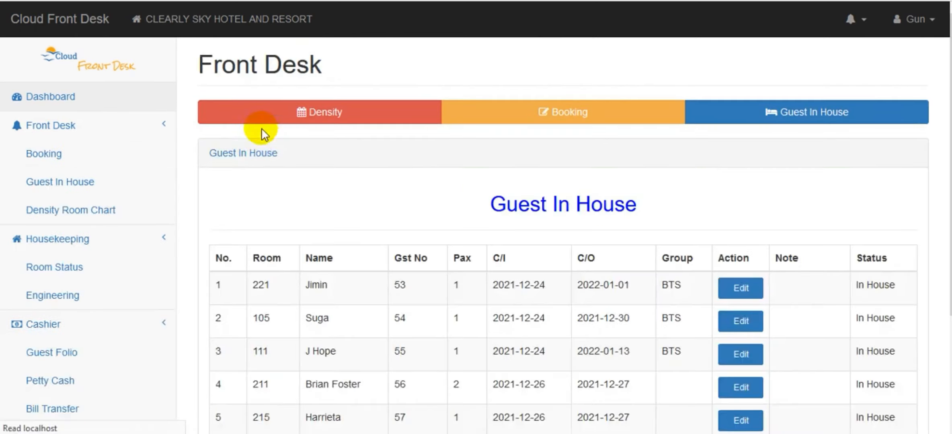
{"action": "scroll", "coordinate": [609, 259], "scroll_direction": "down", "scroll_amount": 4}
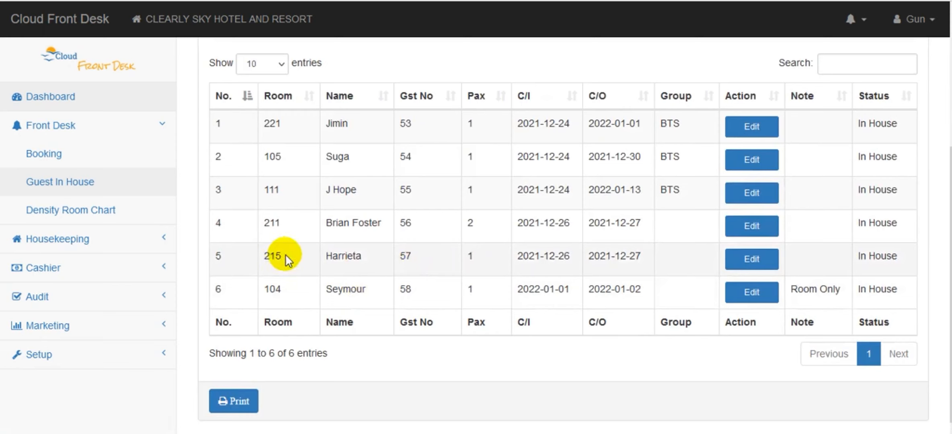
{"action": "left_click", "coordinate": [749, 257]}
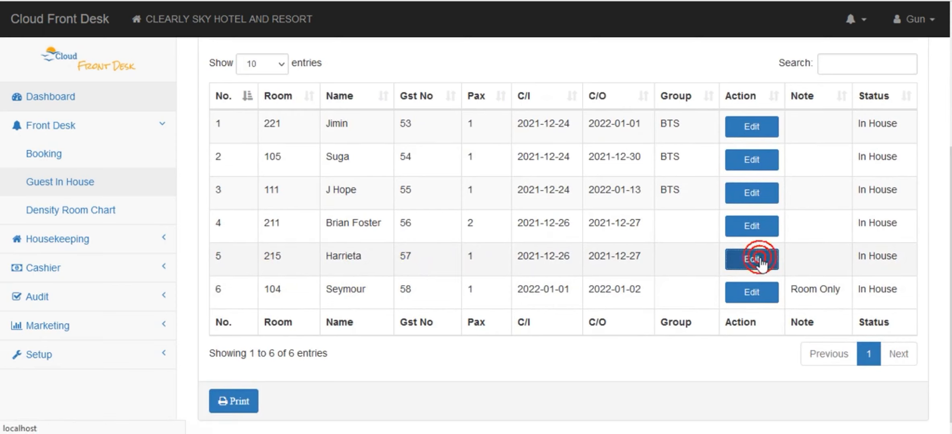
{"action": "scroll", "coordinate": [562, 241], "scroll_direction": "down", "scroll_amount": 5}
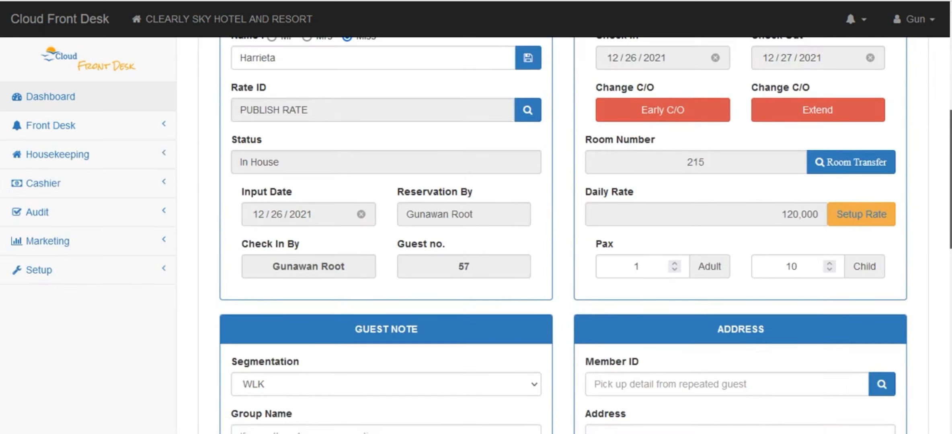
{"action": "left_click", "coordinate": [861, 216]}
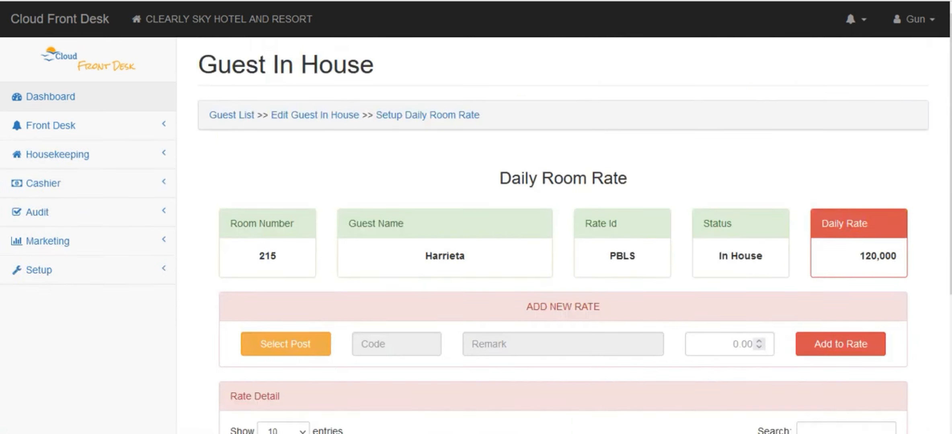
Reset the rate detail of the in-house guest in room 215 and confirm the reset
{"action": "scroll", "coordinate": [859, 215], "scroll_direction": "down", "scroll_amount": 3}
{"action": "scroll", "coordinate": [942, 259], "scroll_direction": "down", "scroll_amount": 1}
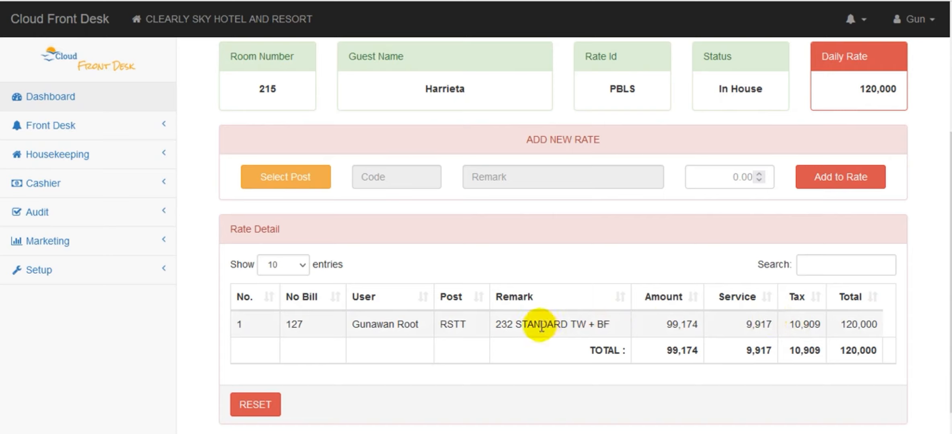
{"action": "left_click", "coordinate": [265, 402]}
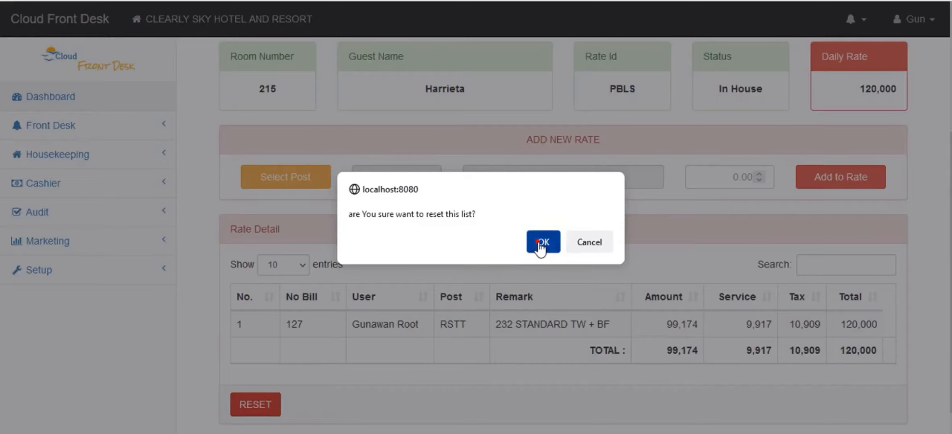
{"action": "left_click", "coordinate": [539, 243]}
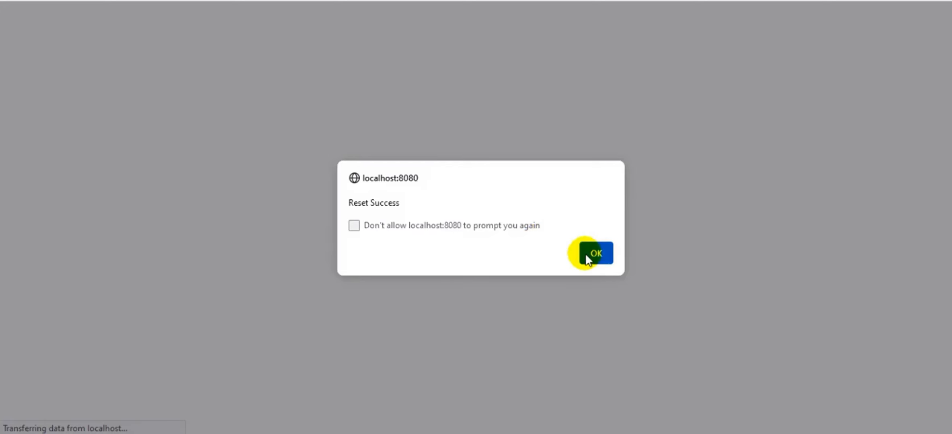
{"action": "left_click", "coordinate": [589, 253]}
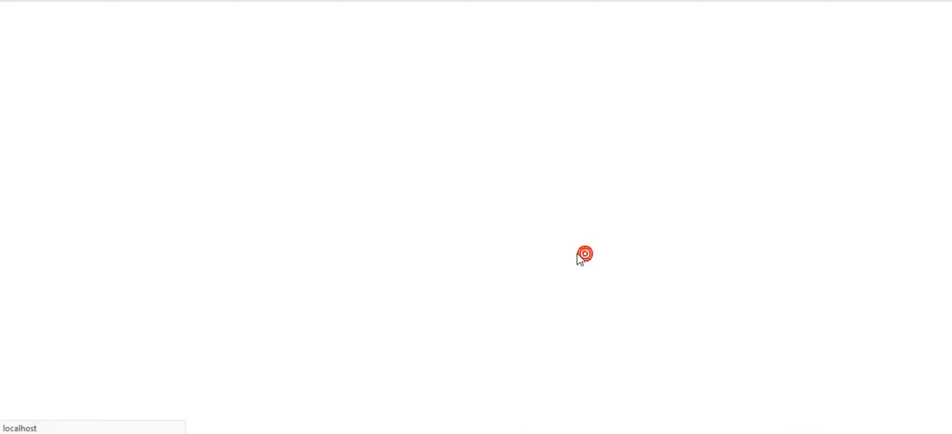
Add the RMKG King Room post at 340,000 to the daily rate of room 215 and confirm it
{"action": "left_click", "coordinate": [302, 344]}
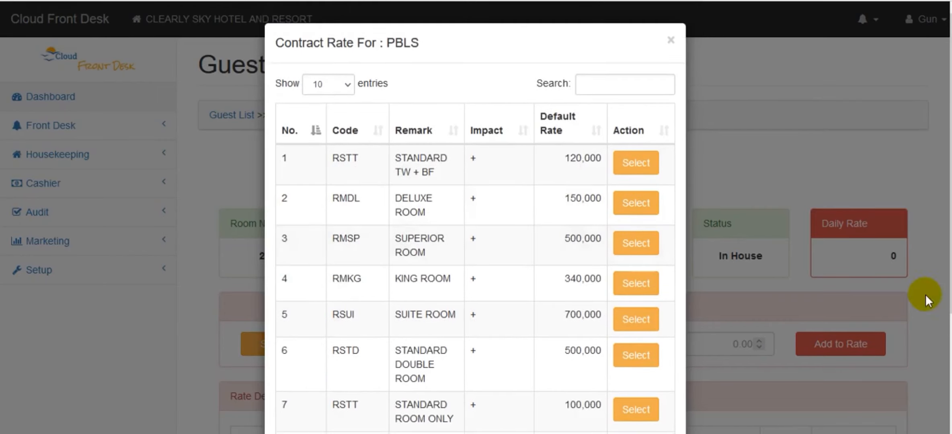
{"action": "scroll", "coordinate": [932, 297], "scroll_direction": "down", "scroll_amount": 3}
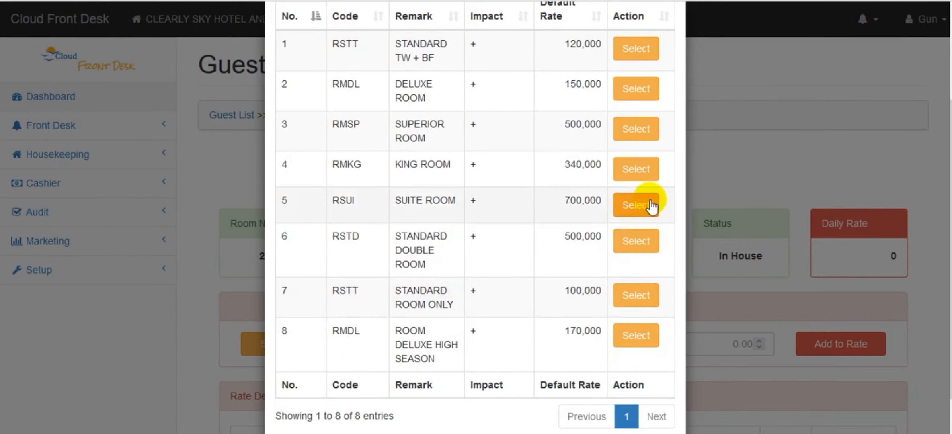
{"action": "left_click", "coordinate": [642, 179]}
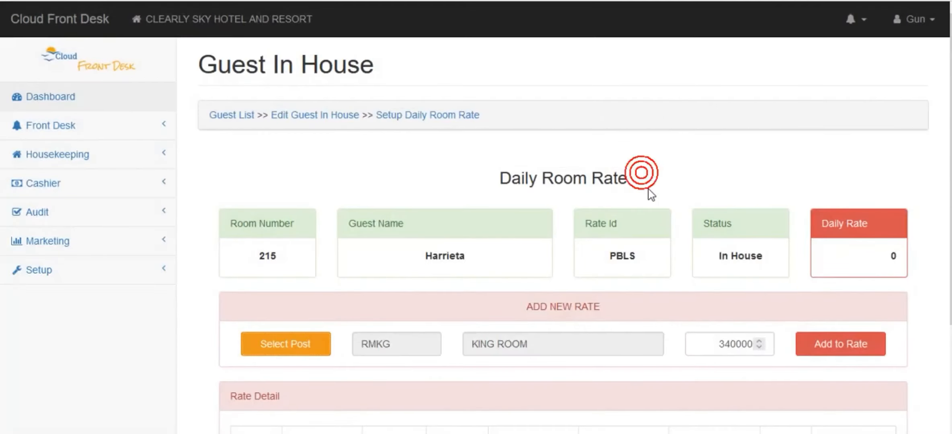
{"action": "left_click", "coordinate": [832, 336]}
{"action": "left_click", "coordinate": [542, 243]}
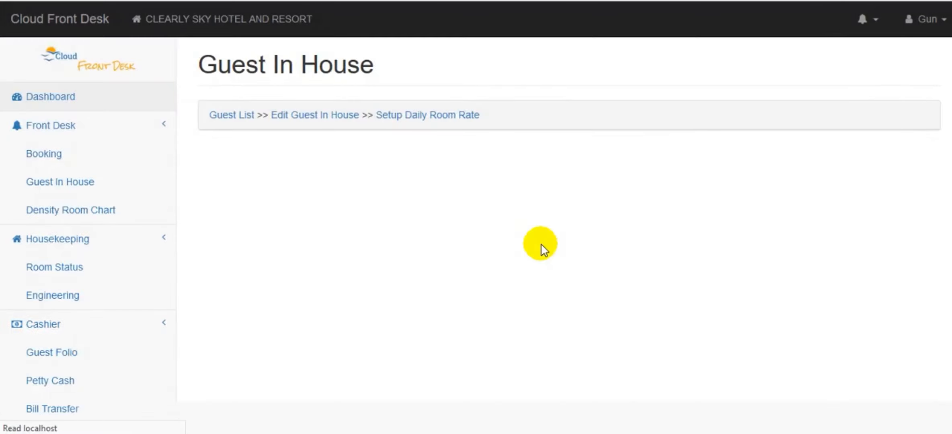
{"action": "left_click", "coordinate": [599, 256]}
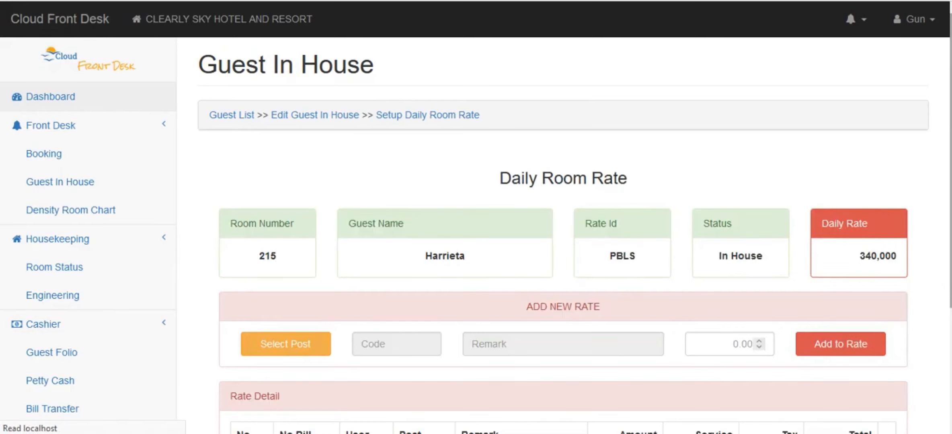
Check the new rate detail of room 215 and return to the list of in-house guests
{"action": "scroll", "coordinate": [939, 266], "scroll_direction": "down", "scroll_amount": 5}
{"action": "scroll", "coordinate": [563, 241], "scroll_direction": "up", "scroll_amount": 5}
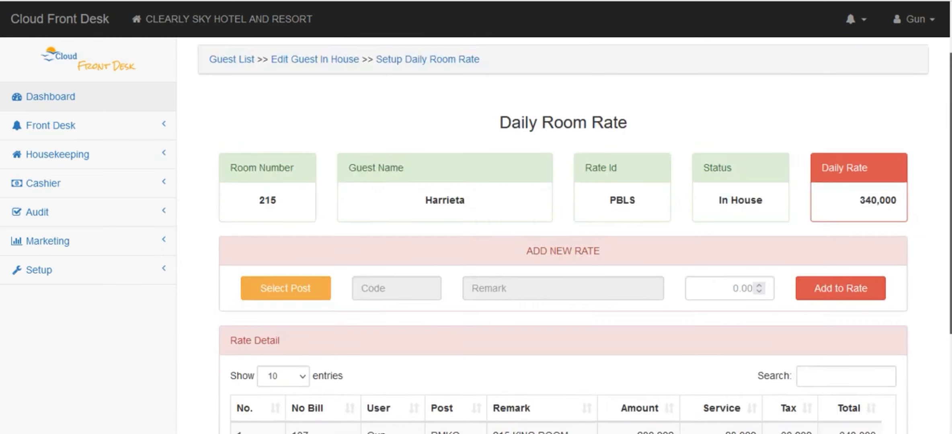
{"action": "left_click", "coordinate": [226, 62]}
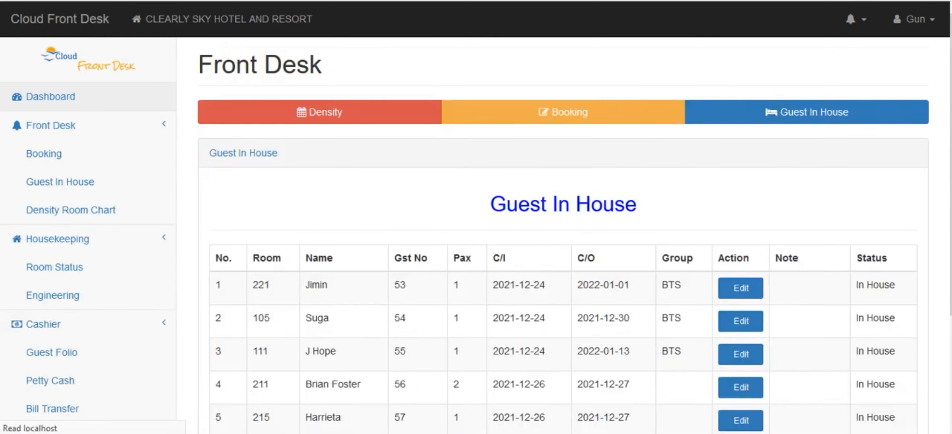
{"action": "scroll", "coordinate": [935, 291], "scroll_direction": "down", "scroll_amount": 5}
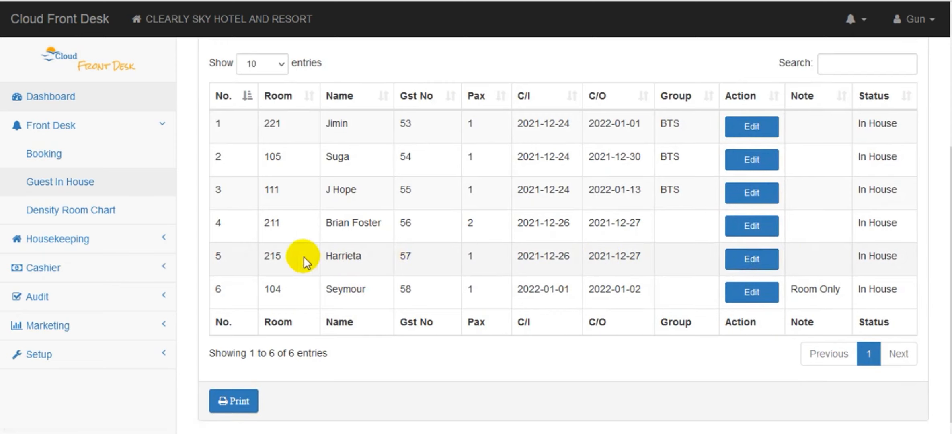
Open the cashier's guest folio list and check the daily rate and balance of room 215
{"action": "left_click", "coordinate": [36, 267]}
{"action": "left_click", "coordinate": [45, 213]}
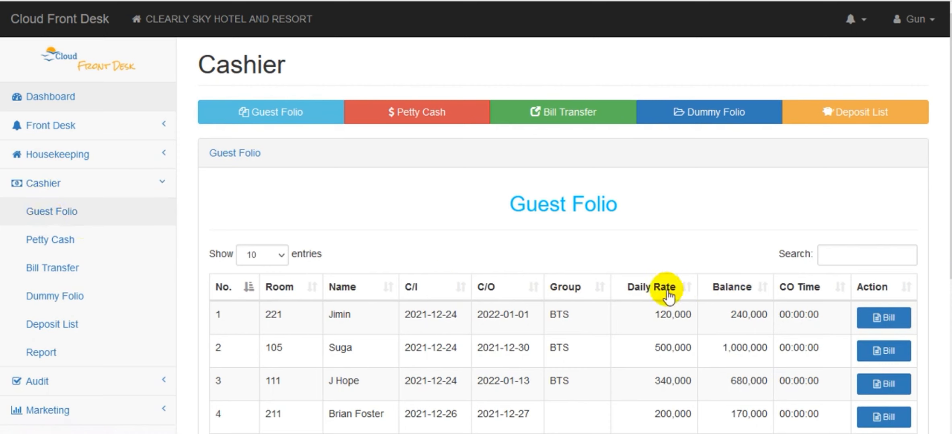
{"action": "scroll", "coordinate": [790, 285], "scroll_direction": "down", "scroll_amount": 5}
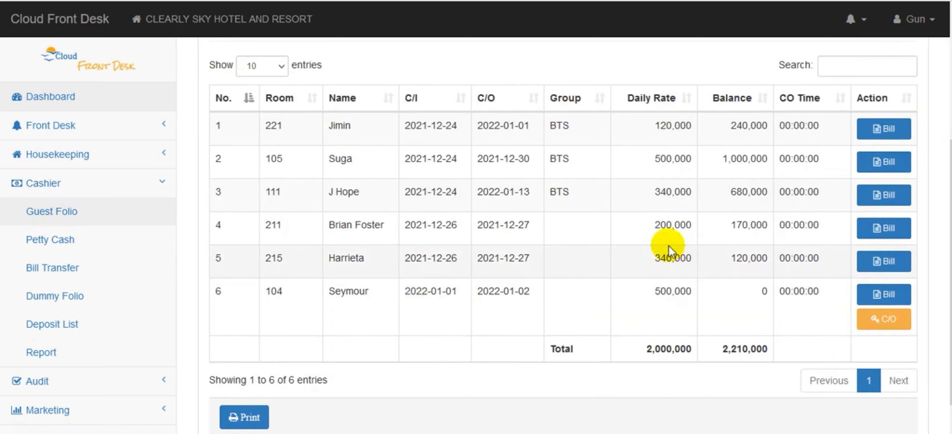
{"action": "scroll", "coordinate": [683, 241], "scroll_direction": "up", "scroll_amount": 3}
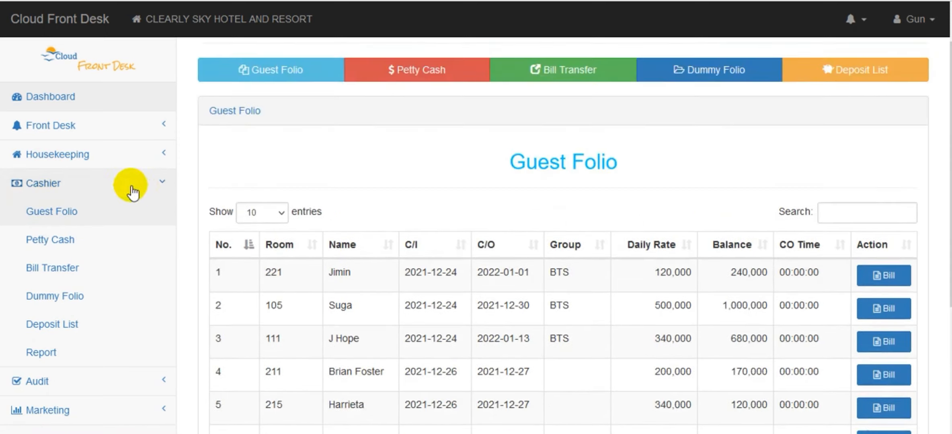
Go to the booking list and open the full activity log to review the logged room changes and rate resets
{"action": "left_click", "coordinate": [83, 184]}
{"action": "left_click", "coordinate": [70, 129]}
{"action": "left_click", "coordinate": [69, 153]}
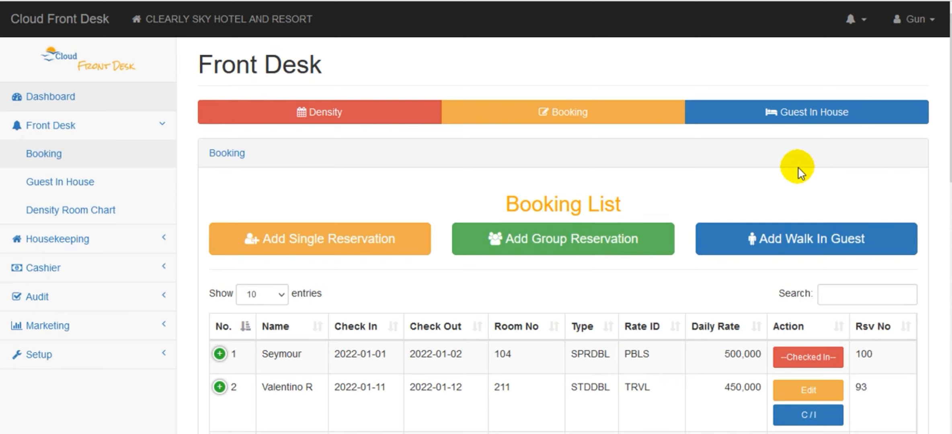
{"action": "left_click", "coordinate": [864, 24]}
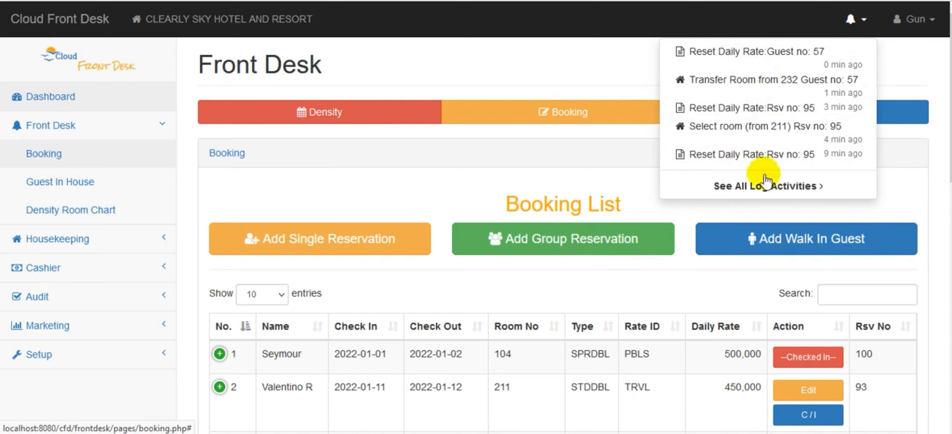
{"action": "left_click", "coordinate": [749, 189]}
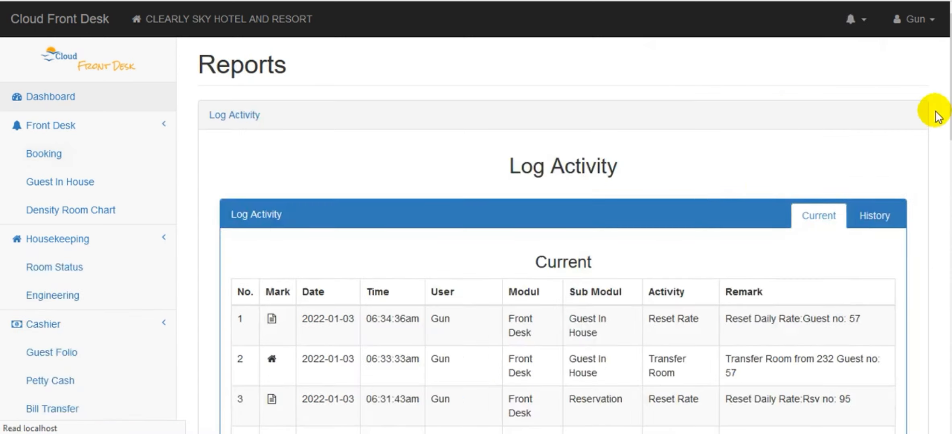
{"action": "scroll", "coordinate": [776, 307], "scroll_direction": "down", "scroll_amount": 5}
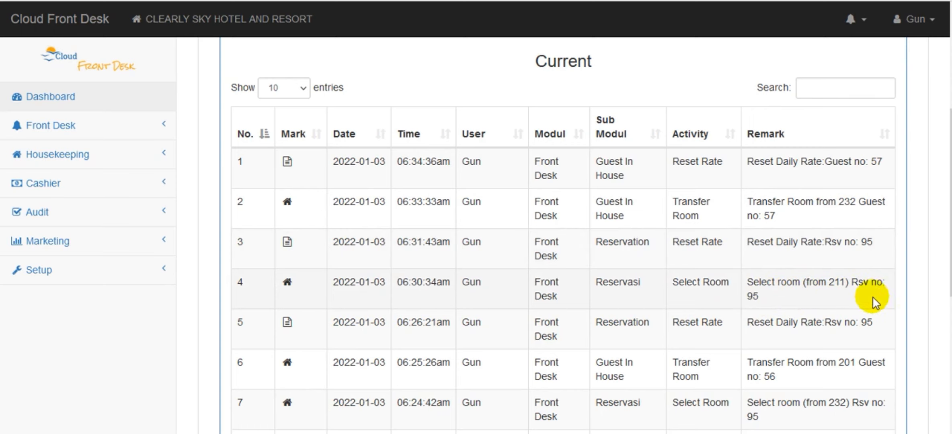
{"action": "scroll", "coordinate": [562, 241], "scroll_direction": "down", "scroll_amount": 1}
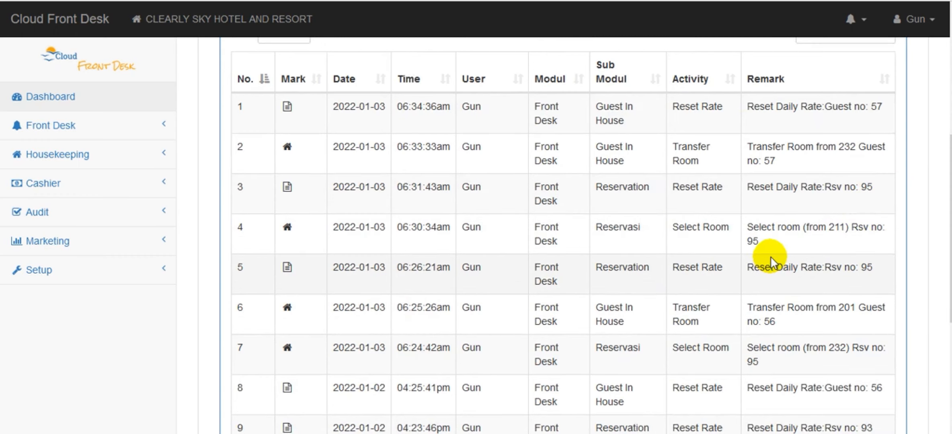
Reopen the booking list and compare the room 102 reservation with the recent activity notifications
{"action": "left_click", "coordinate": [75, 127]}
{"action": "left_click", "coordinate": [44, 153]}
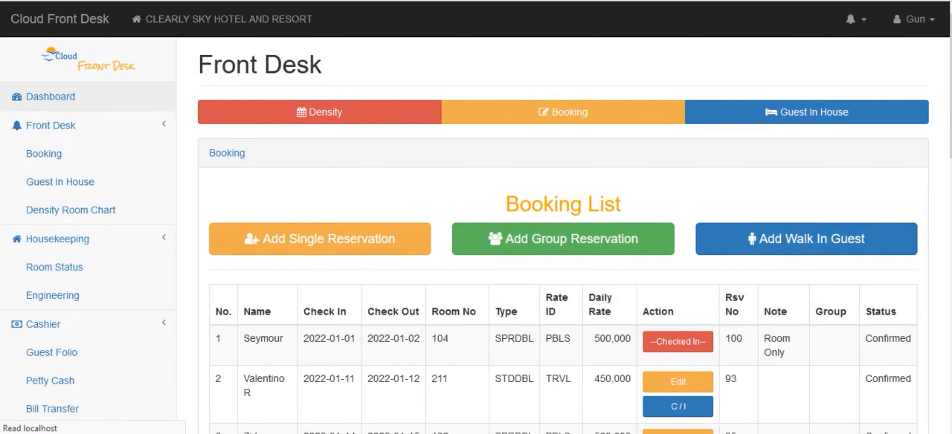
{"action": "scroll", "coordinate": [864, 255], "scroll_direction": "down", "scroll_amount": 5}
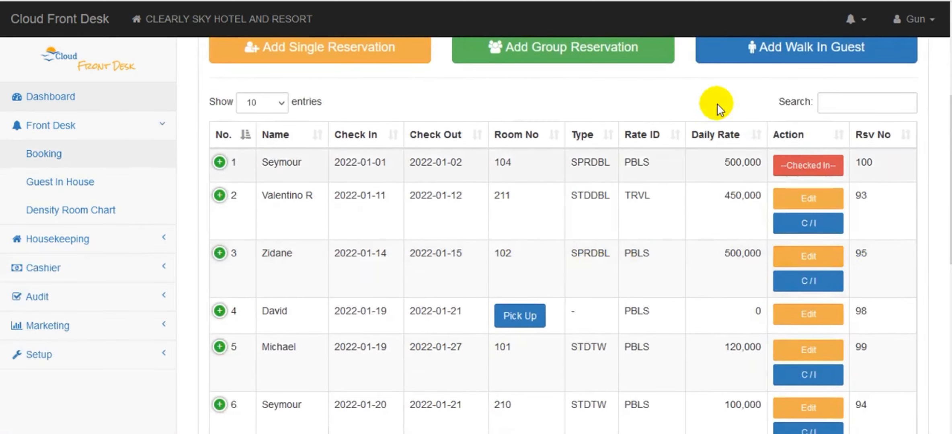
{"action": "left_click", "coordinate": [851, 20]}
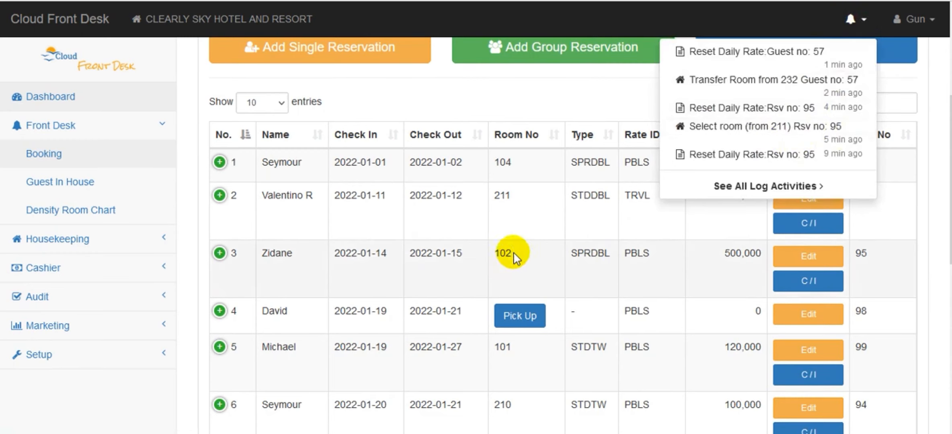
{"action": "left_click", "coordinate": [567, 84]}
{"action": "scroll", "coordinate": [648, 96], "scroll_direction": "up", "scroll_amount": 5}
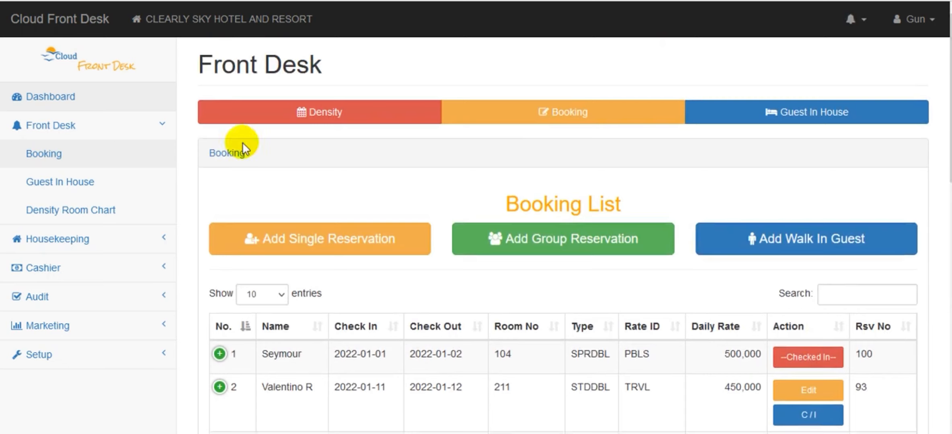
{"action": "left_click", "coordinate": [60, 127]}
{"action": "left_click", "coordinate": [60, 126]}
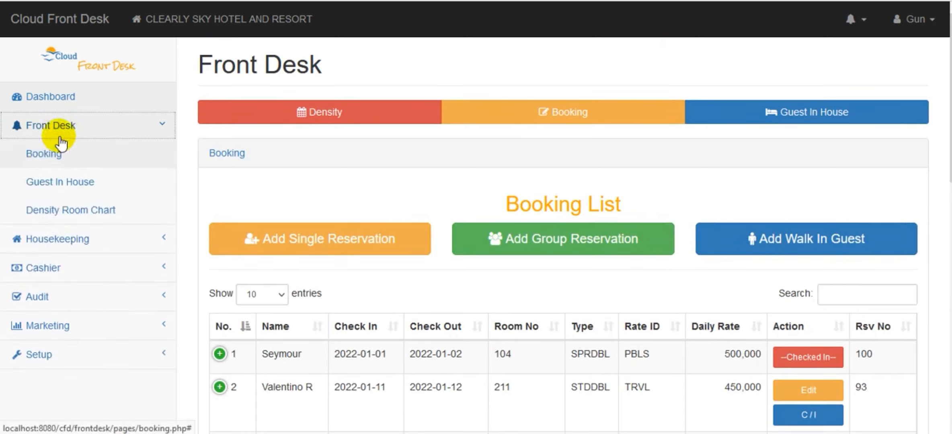